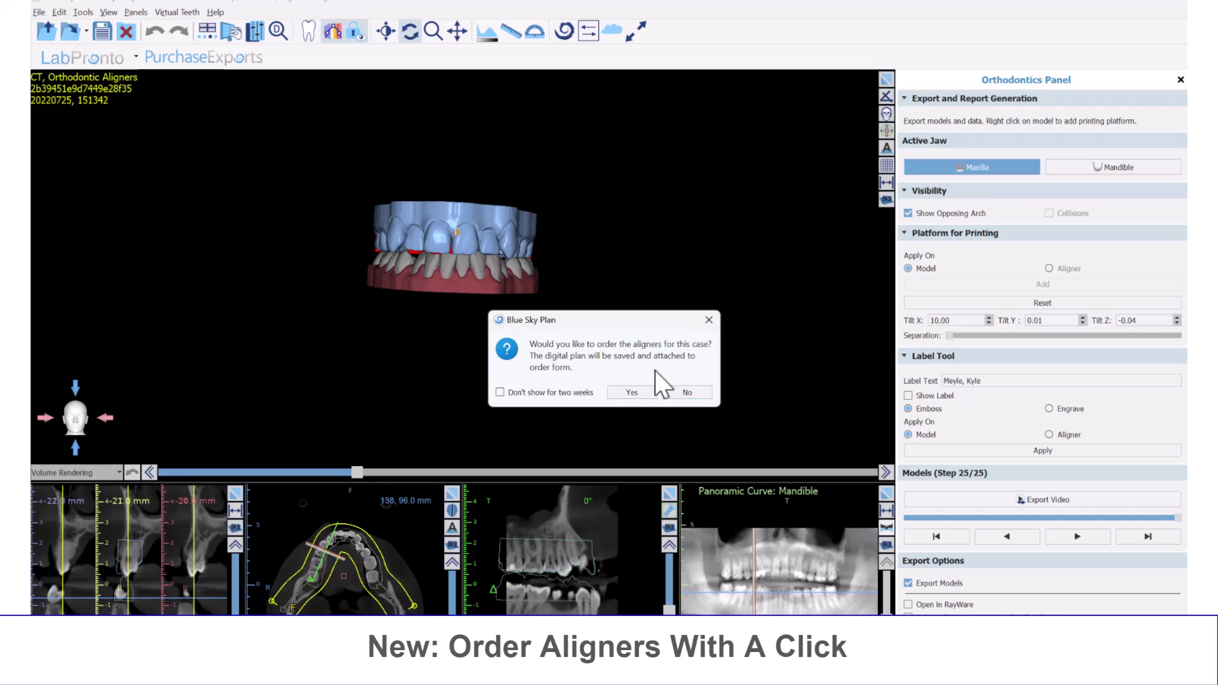
# - Accept the prompt to order aligners, opening the LabPronto order form with package options
pyautogui.click(628, 394)
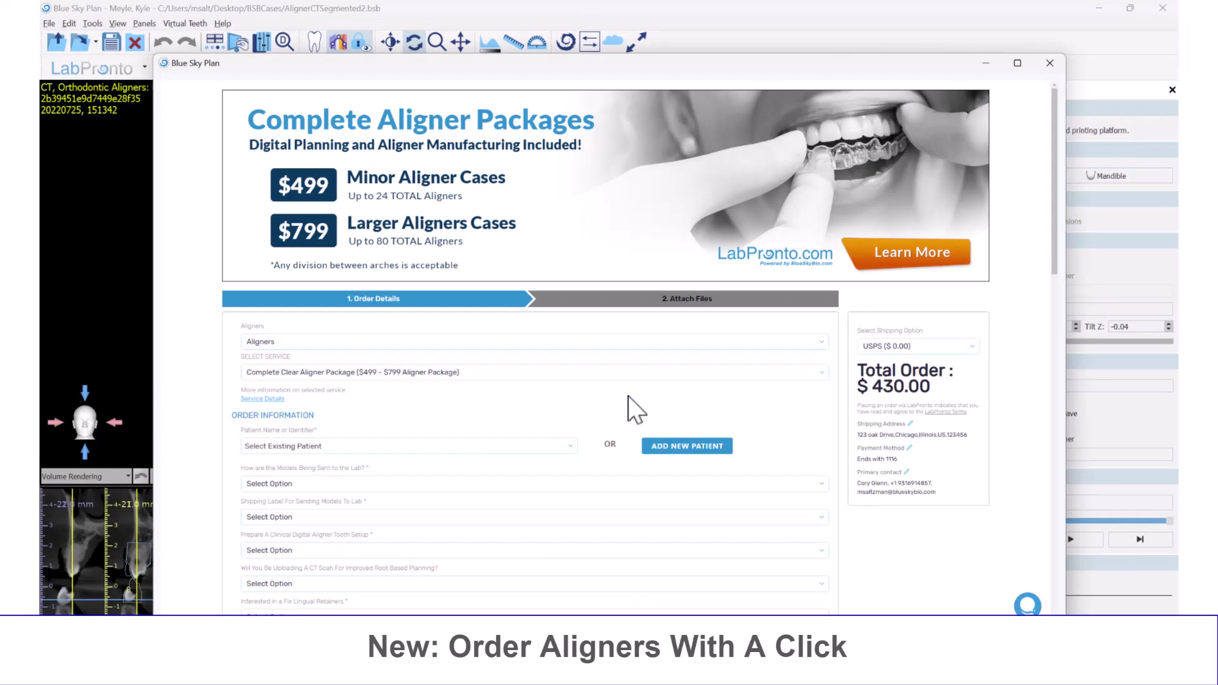